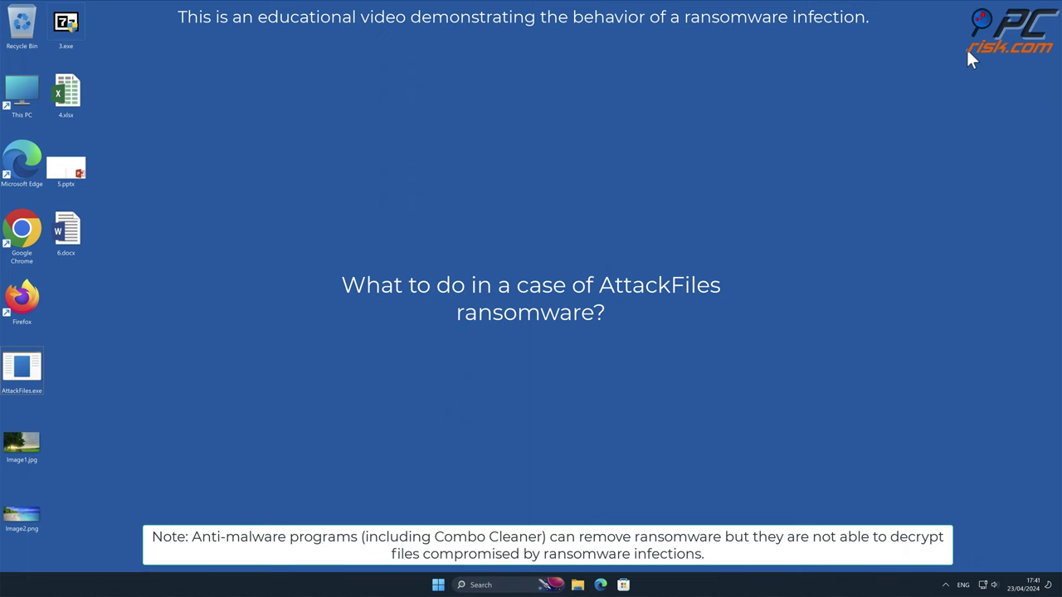
Open Image2.png from the desktop to view the picture, and close the viewer
double_click(32, 514)
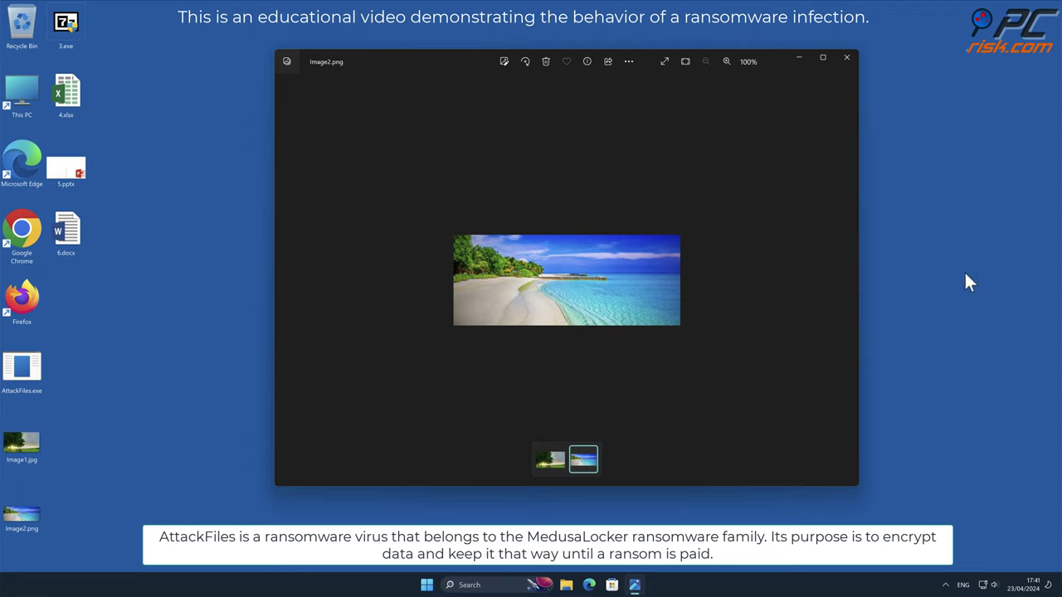
left_click(848, 58)
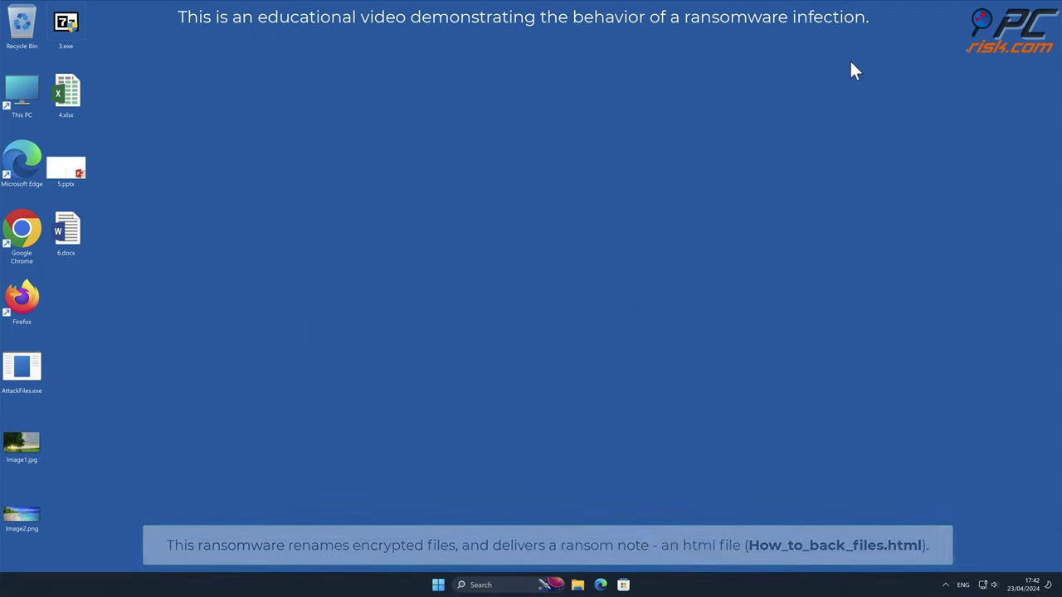
Run AttackFiles.exe from the desktop as administrator and allow it to make changes to the device
double_click(18, 365)
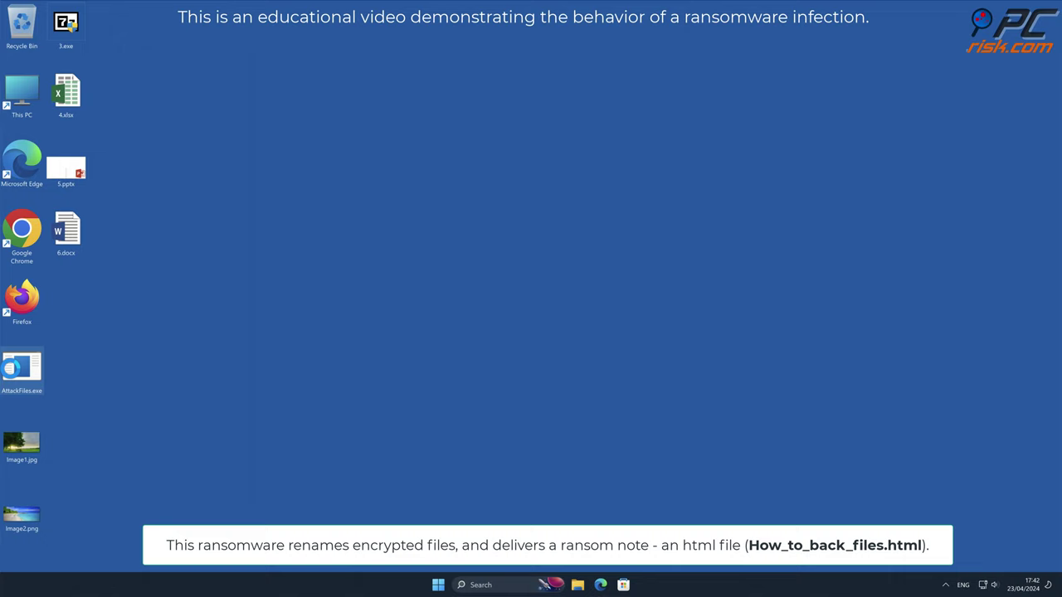
right_click(15, 377)
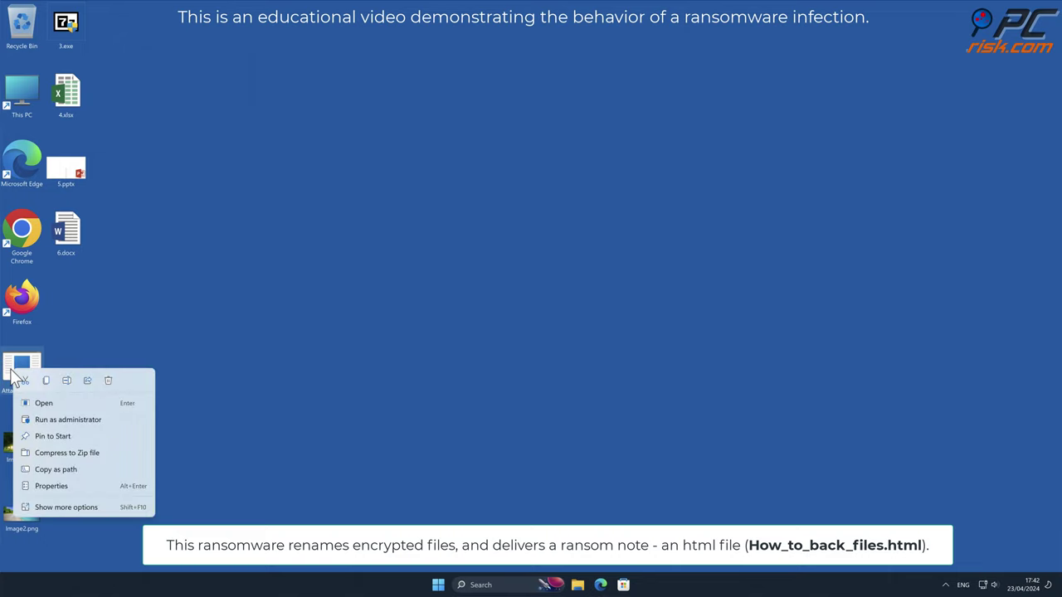
left_click(101, 420)
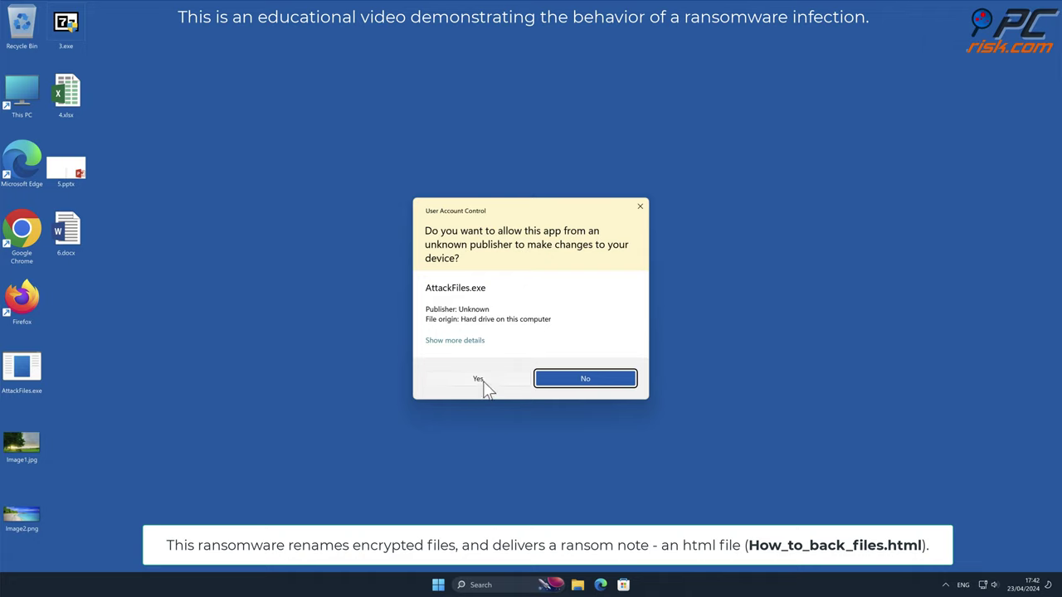
left_click(481, 379)
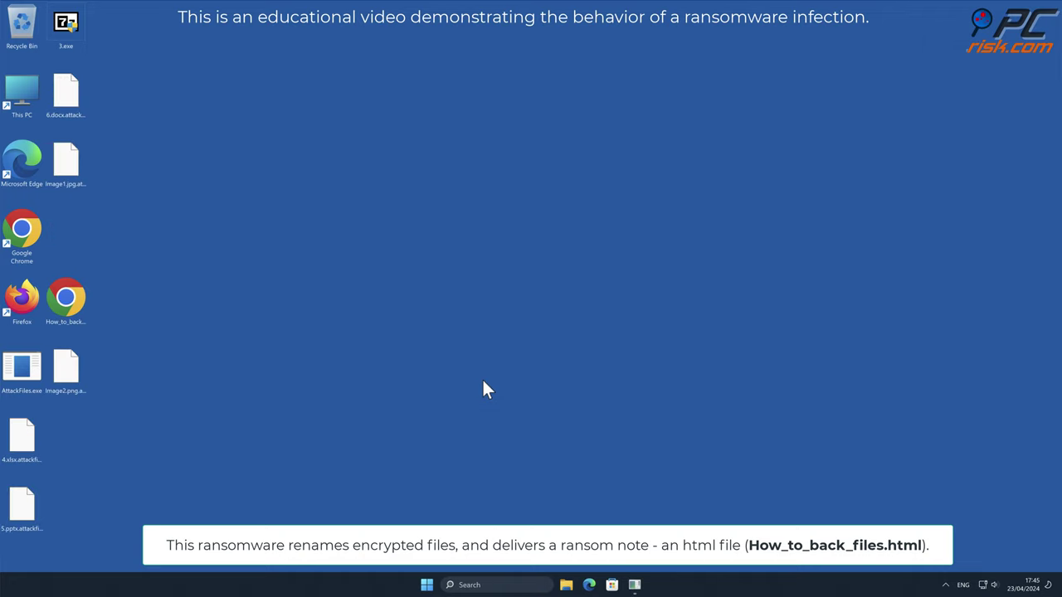
Try to open the renamed Image2.png file and check the new extensions of the other desktop files
left_click(75, 377)
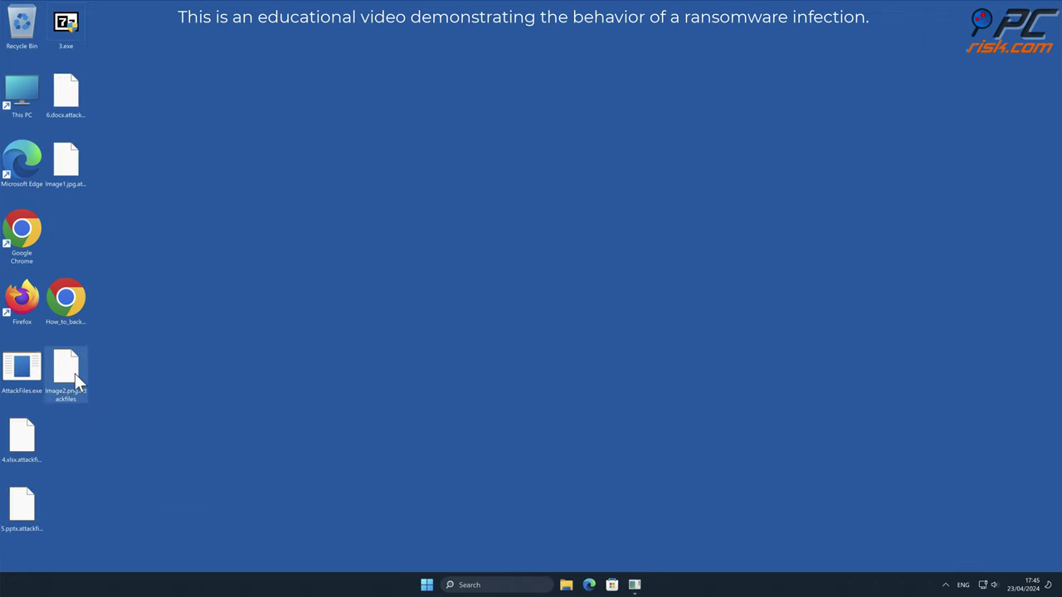
double_click(74, 373)
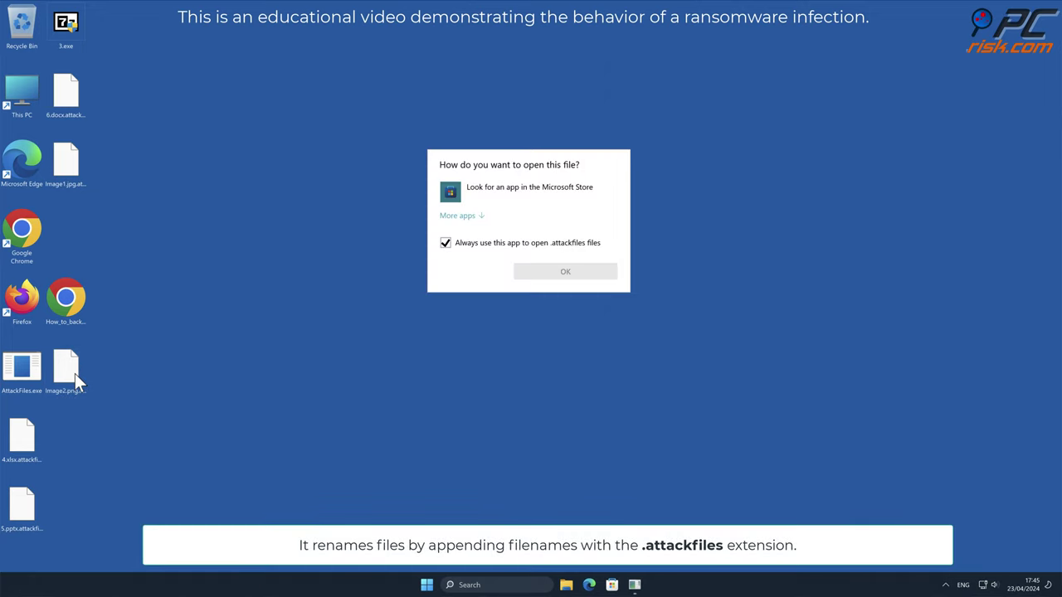
left_click(338, 303)
left_click(72, 172)
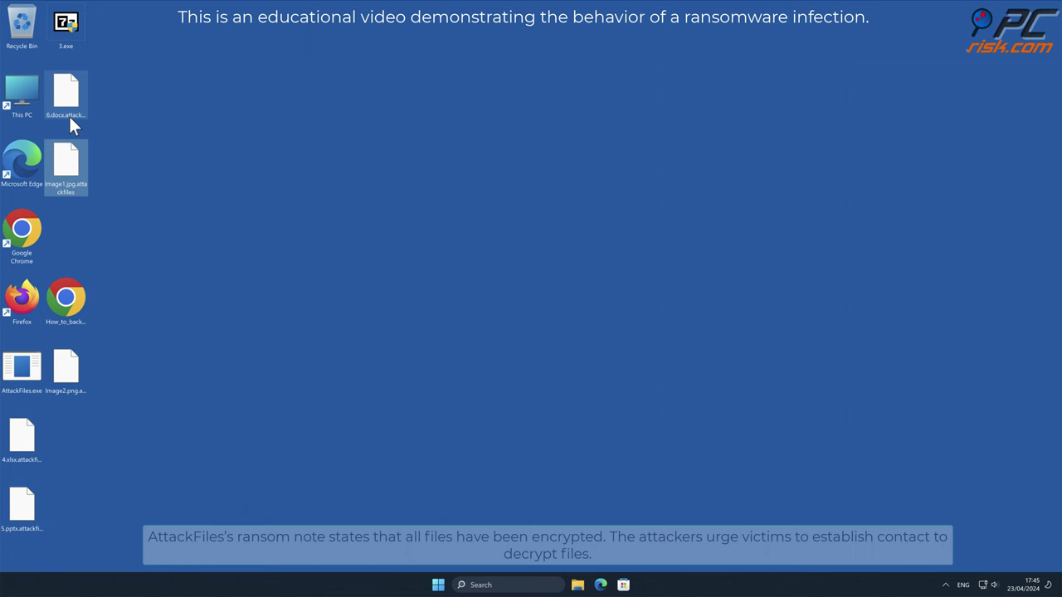
left_click(22, 510)
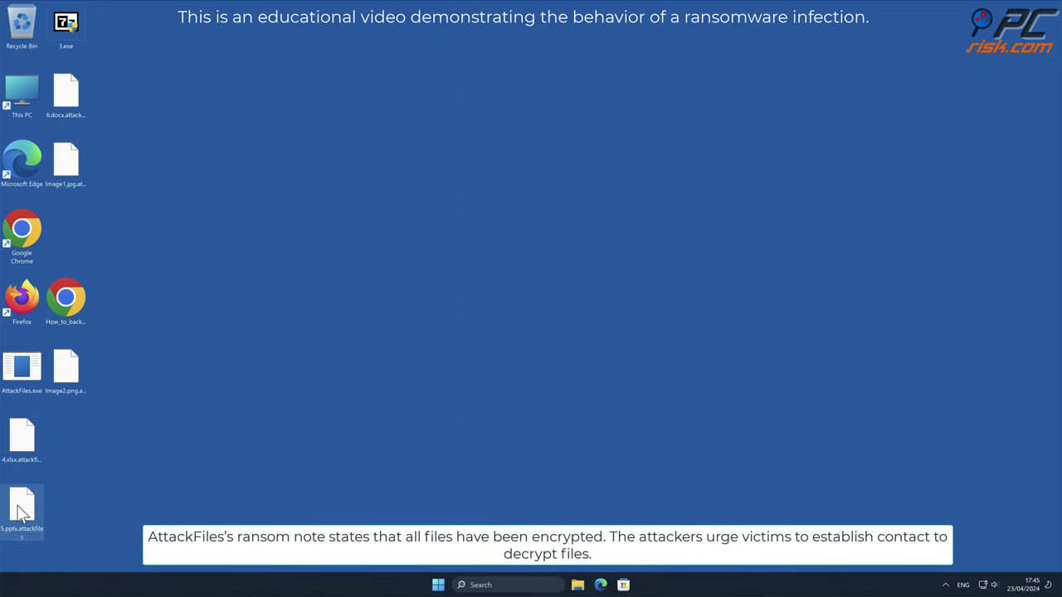
left_click(68, 379)
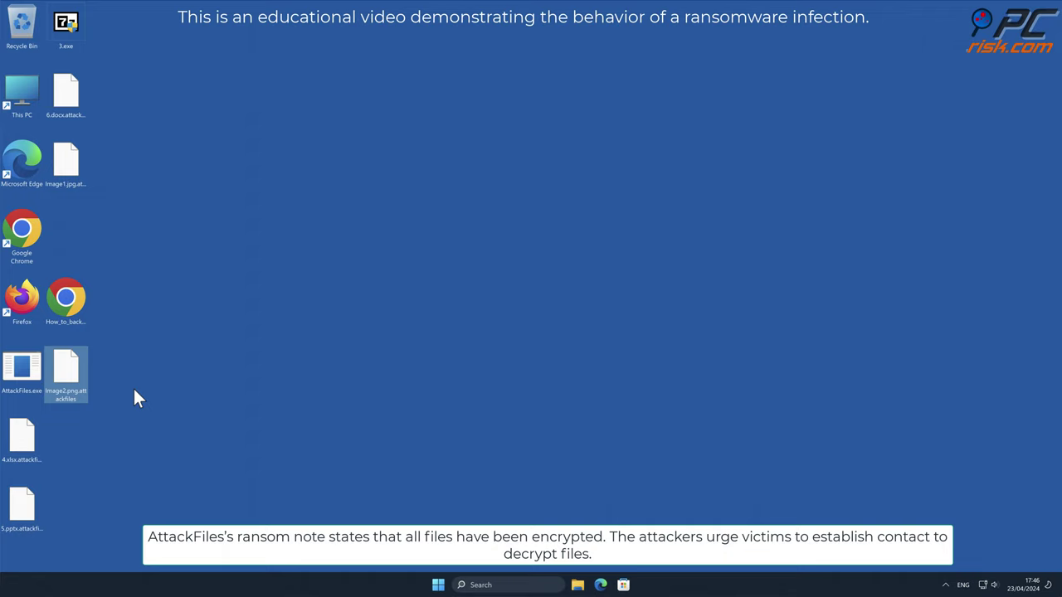
Open the How_to_back_files.html ransom note from the desktop, read it through to the end and close it
left_click(76, 308)
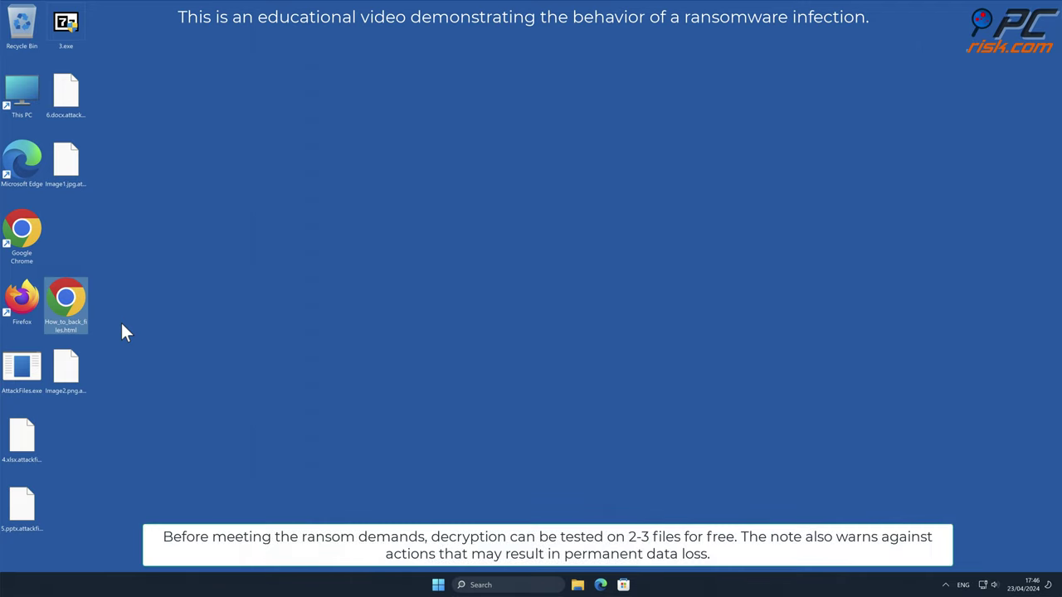
double_click(67, 302)
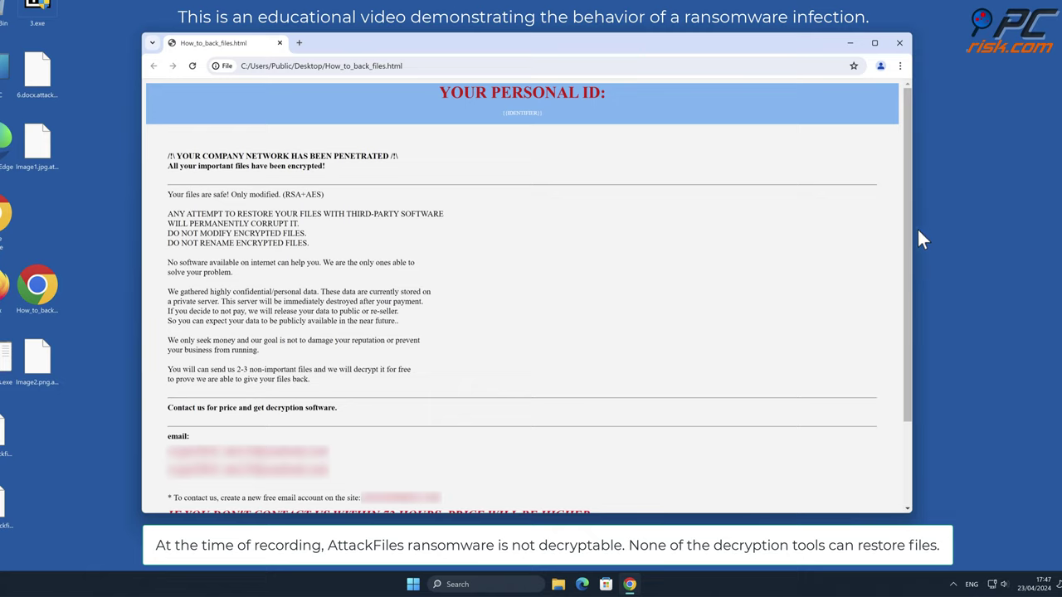
left_click_drag(907, 236, 909, 326)
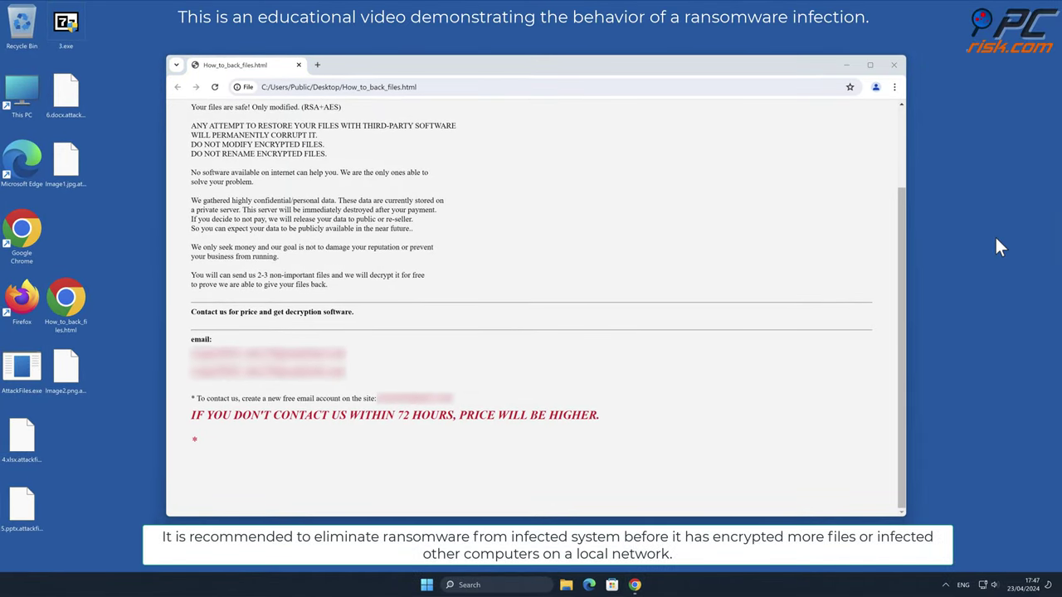
left_click(893, 66)
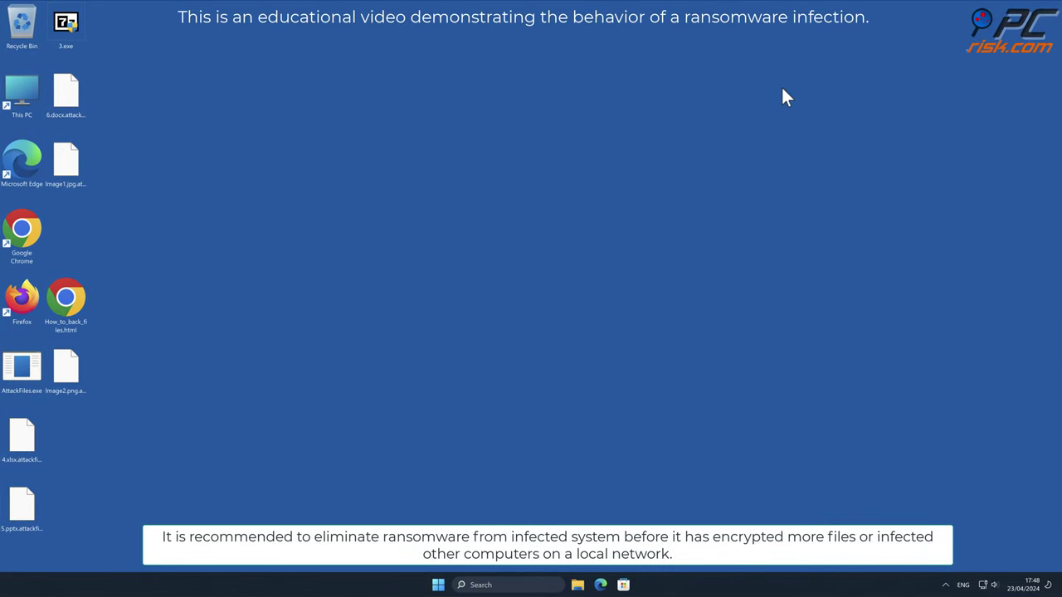
double_click(21, 231)
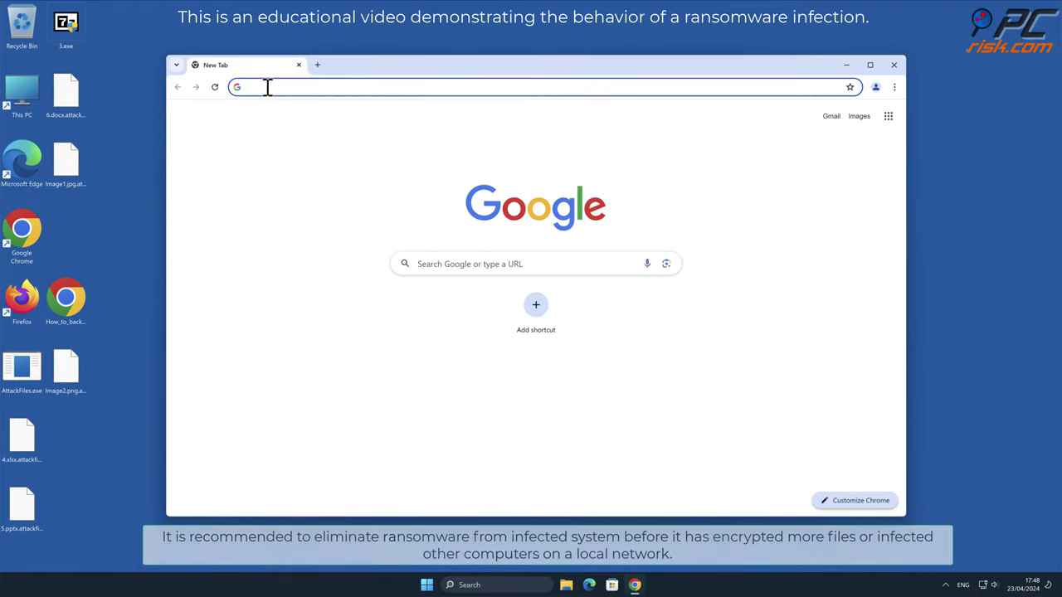
type("www.combocle")
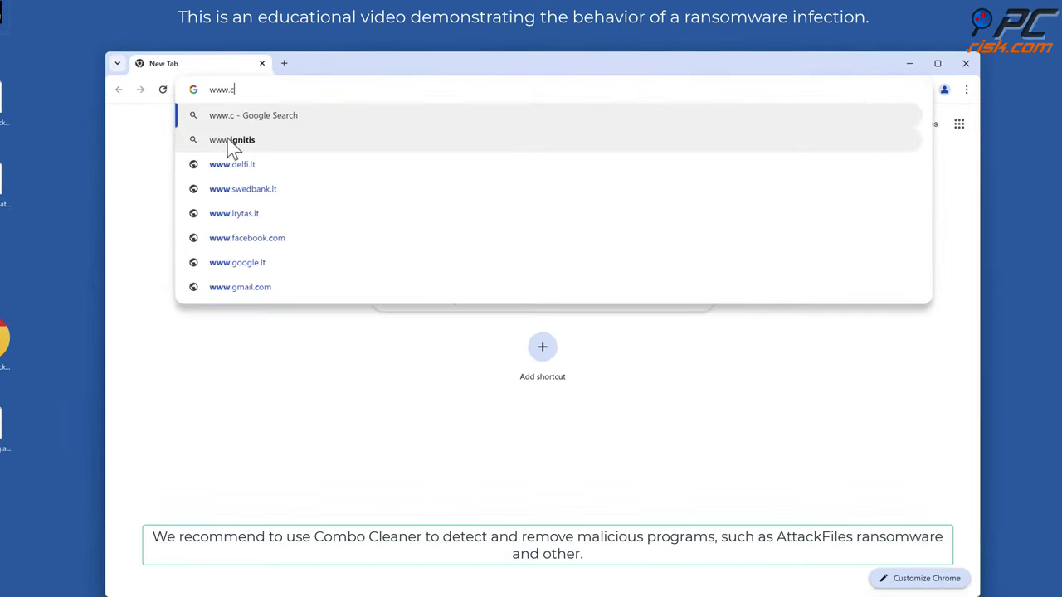
type("aner.com")
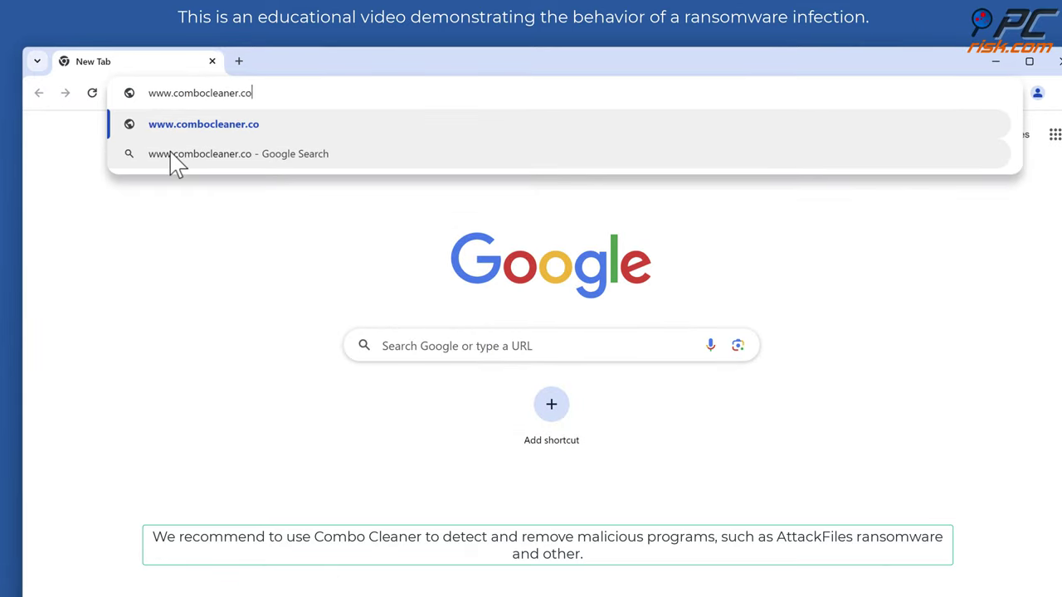
key("Return")
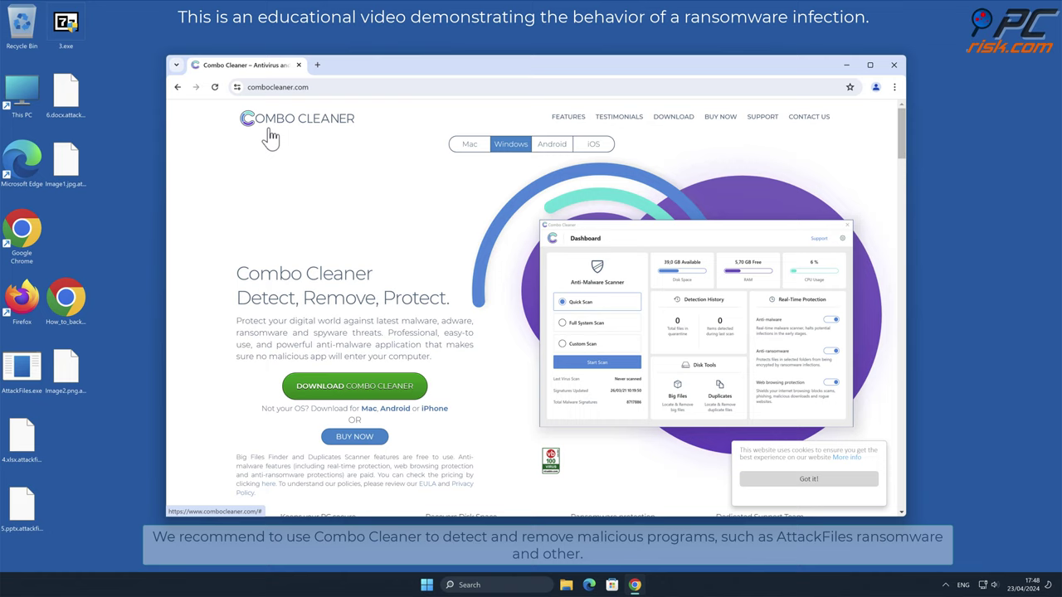
Download and install Combo Cleaner with the default options, launch it with the initial computer scan and close the browser
left_click(415, 398)
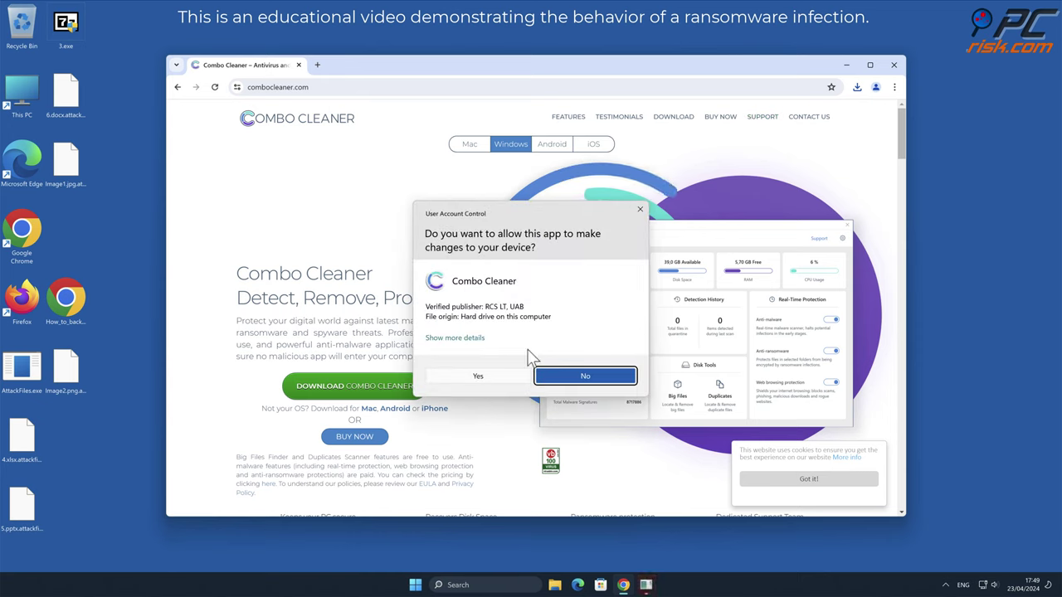
left_click(486, 378)
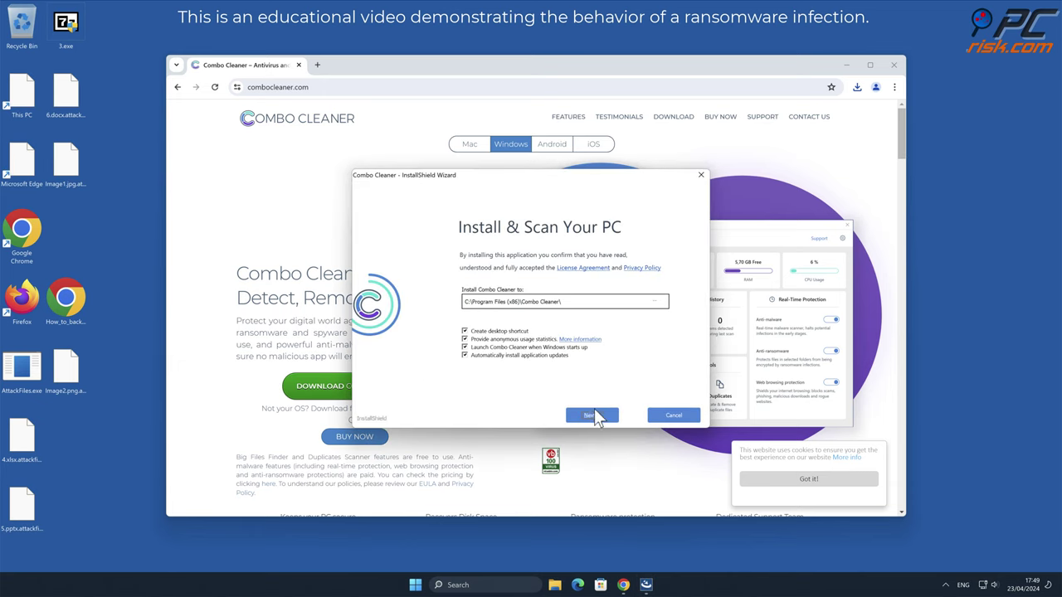
left_click(596, 414)
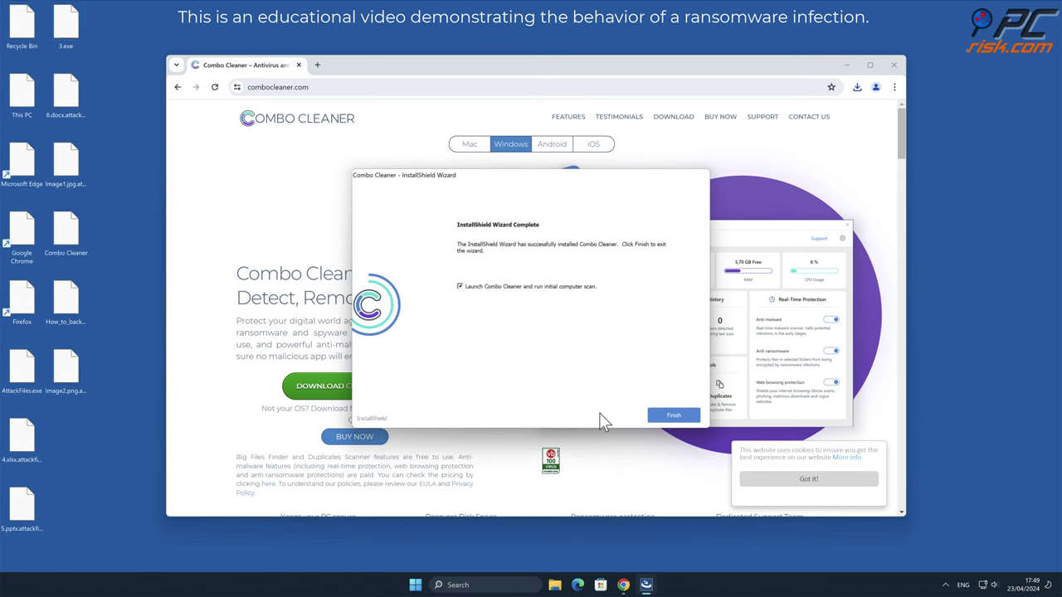
left_click(672, 417)
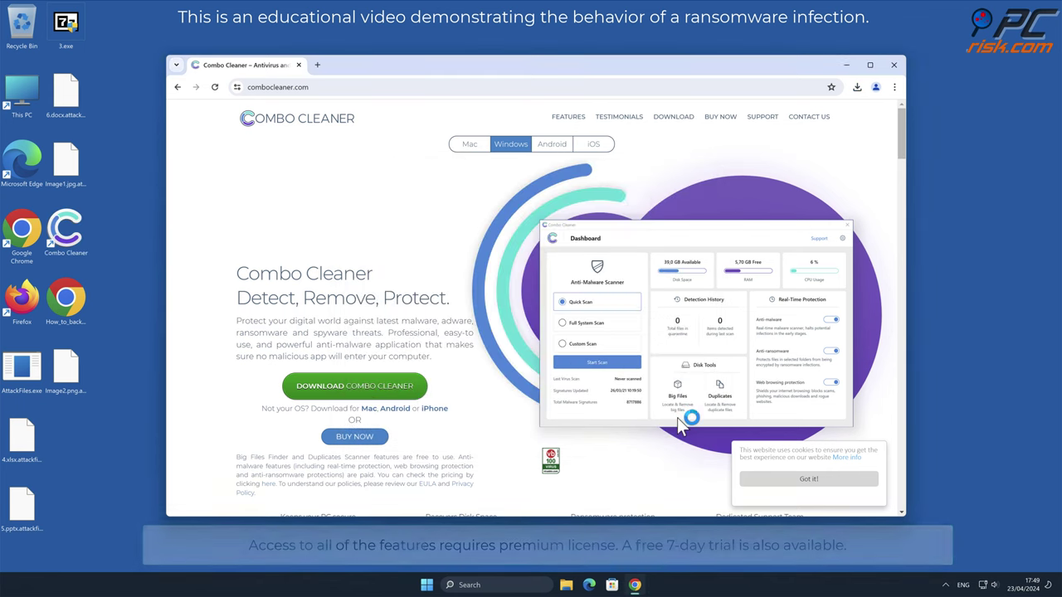
left_click(893, 66)
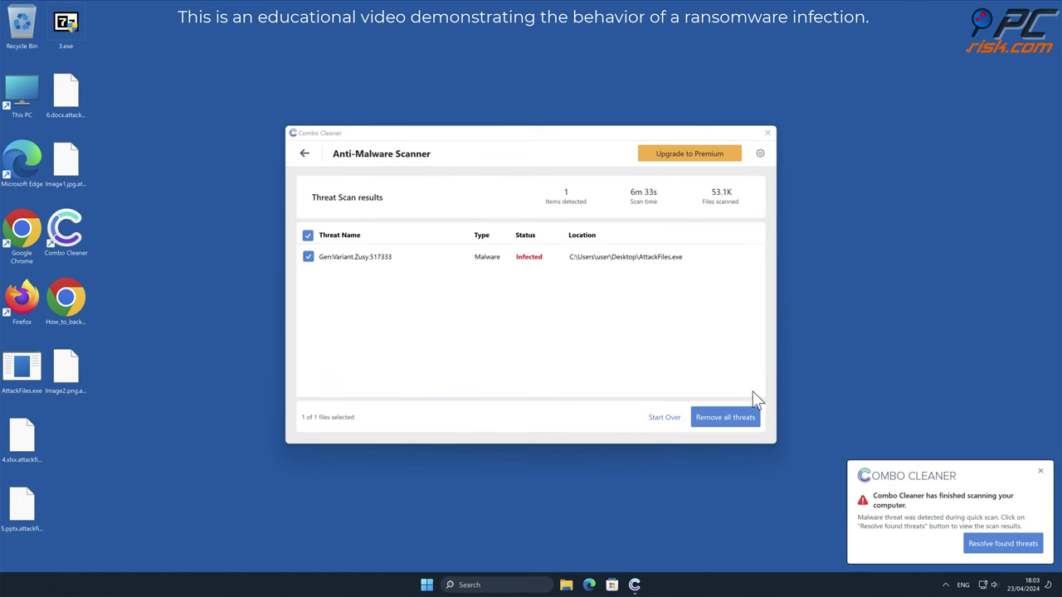
Request removal of all detected threats and activate the premium licence with the activation key
left_click(749, 420)
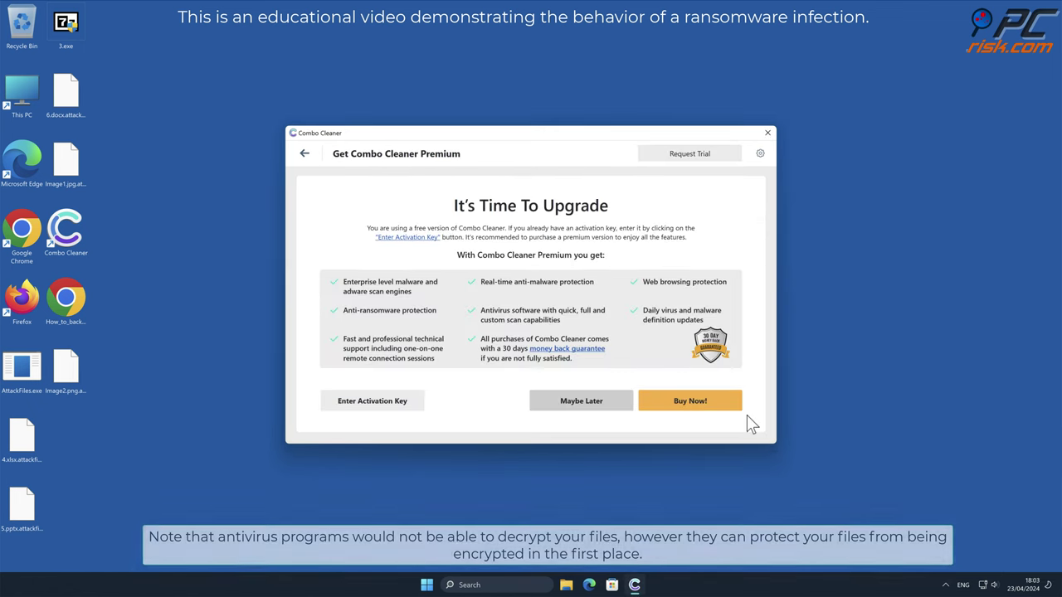
left_click(402, 403)
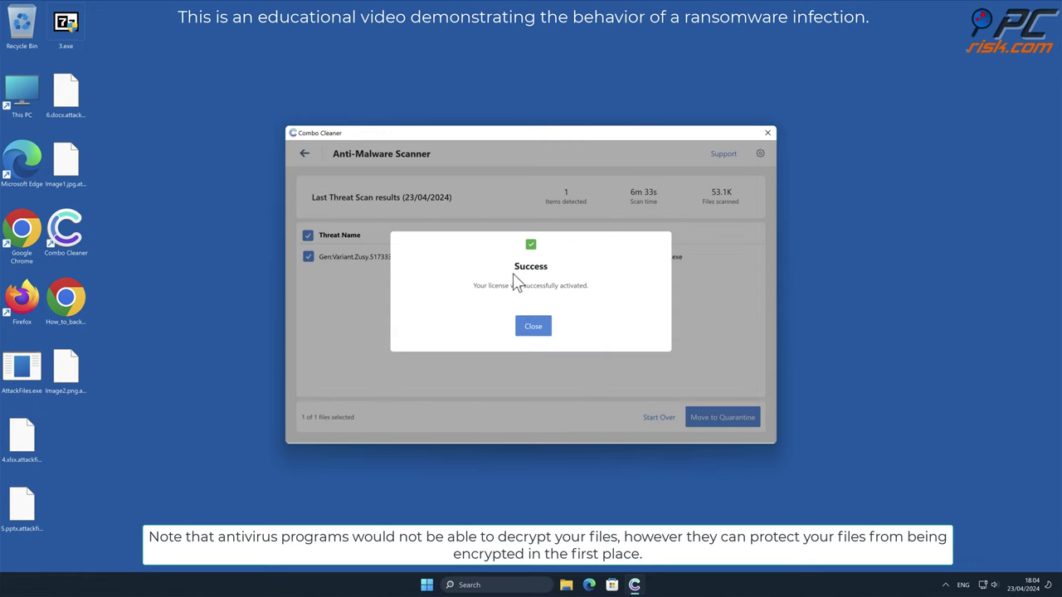
left_click(532, 326)
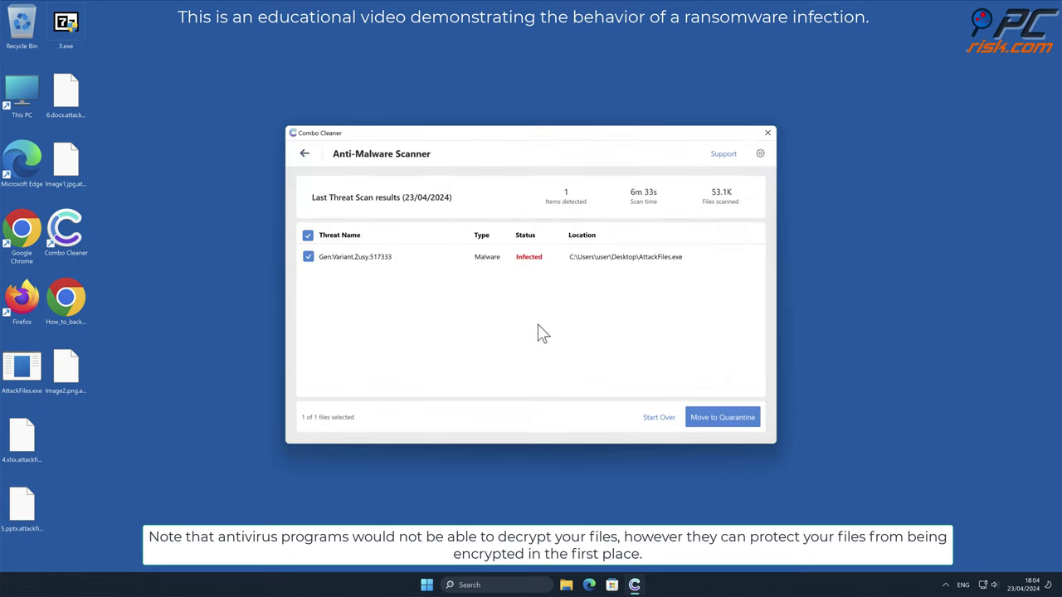
Move the detected AttackFiles.exe threat to quarantine and return to the dashboard
left_click(750, 418)
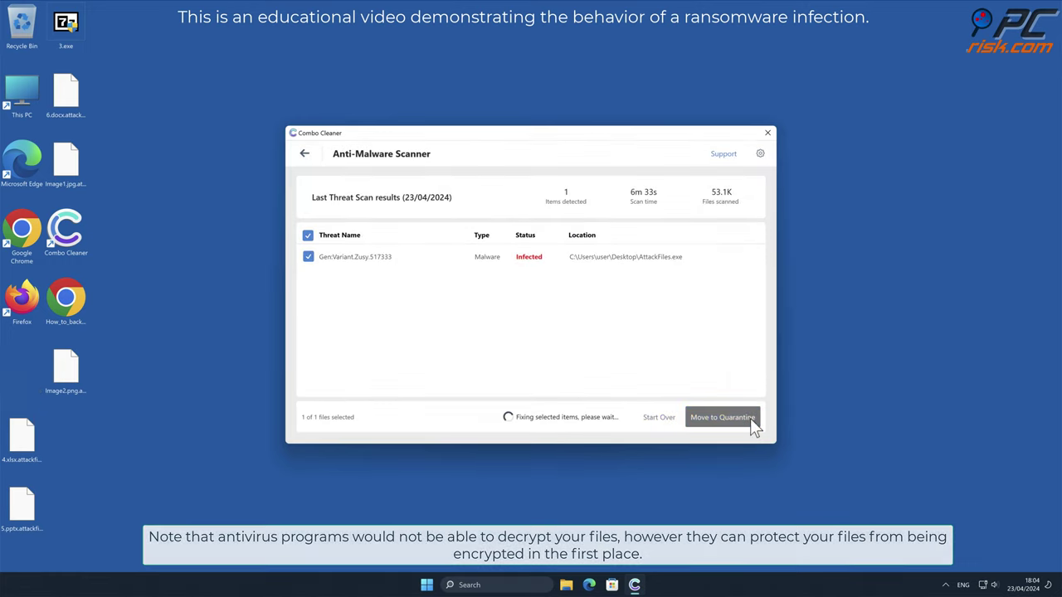
left_click(612, 334)
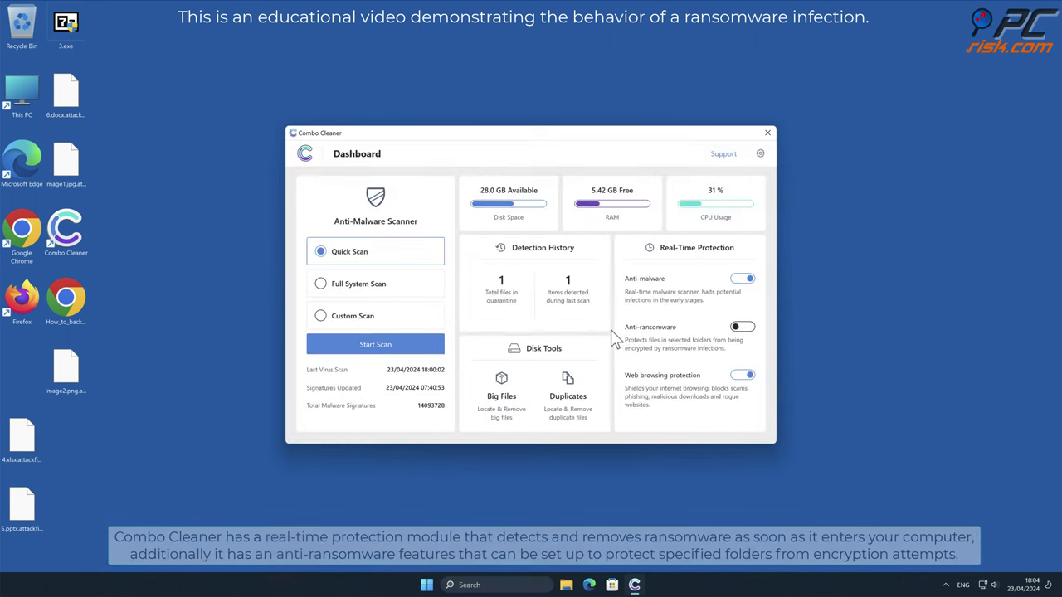
Turn on anti-ransomware protection with the Desktop as a protected folder, and close Combo Cleaner
left_click(741, 328)
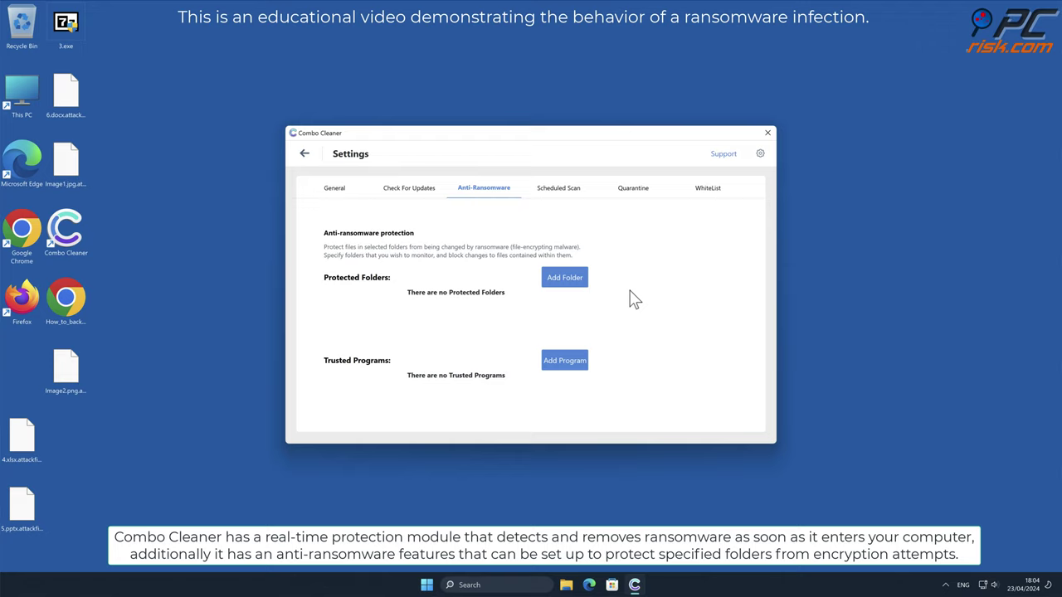
left_click(564, 277)
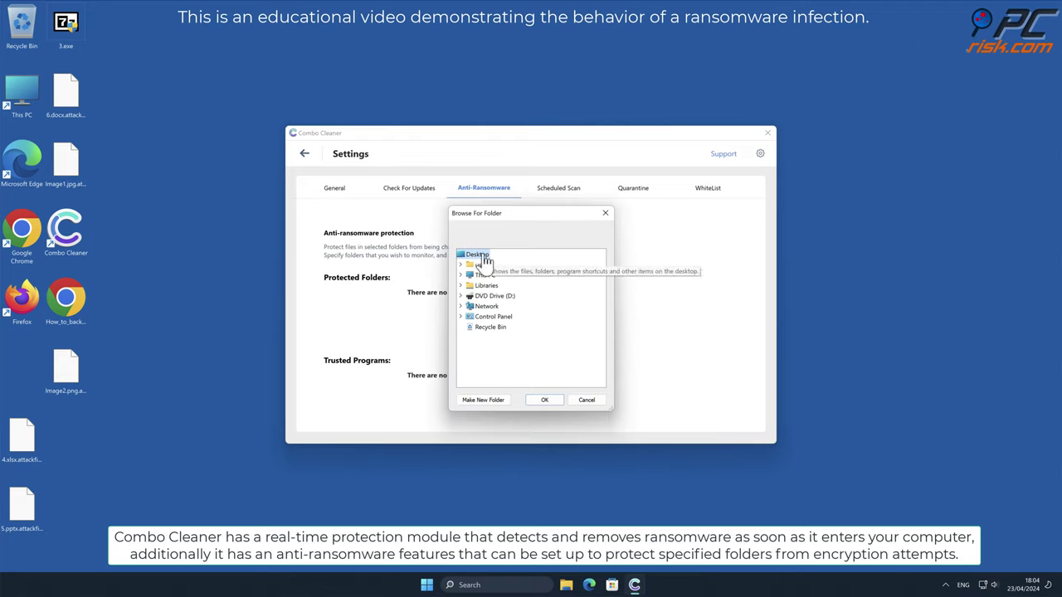
left_click(551, 401)
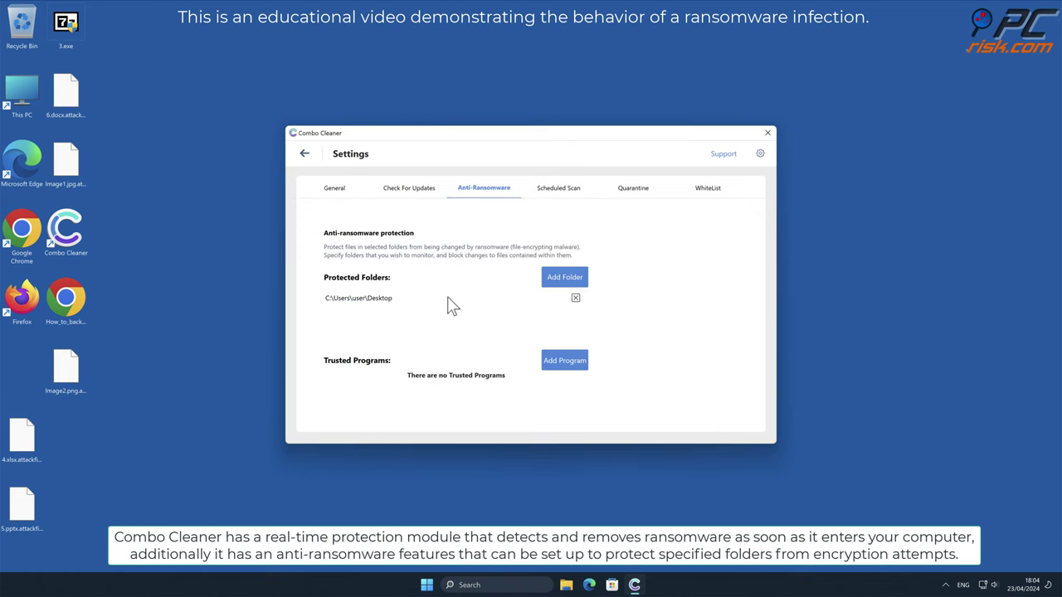
left_click(305, 154)
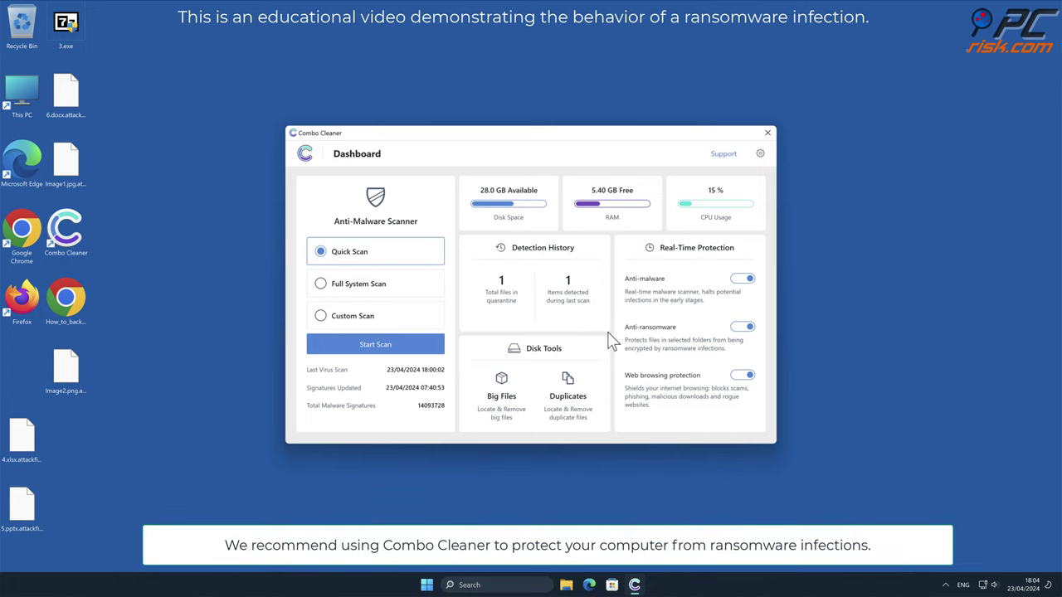
left_click(767, 135)
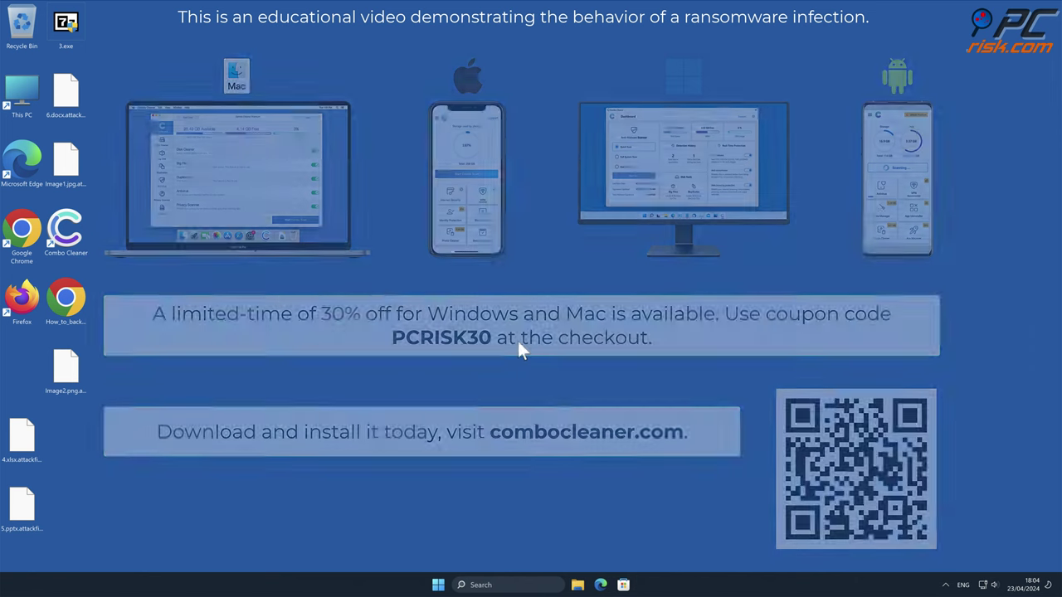